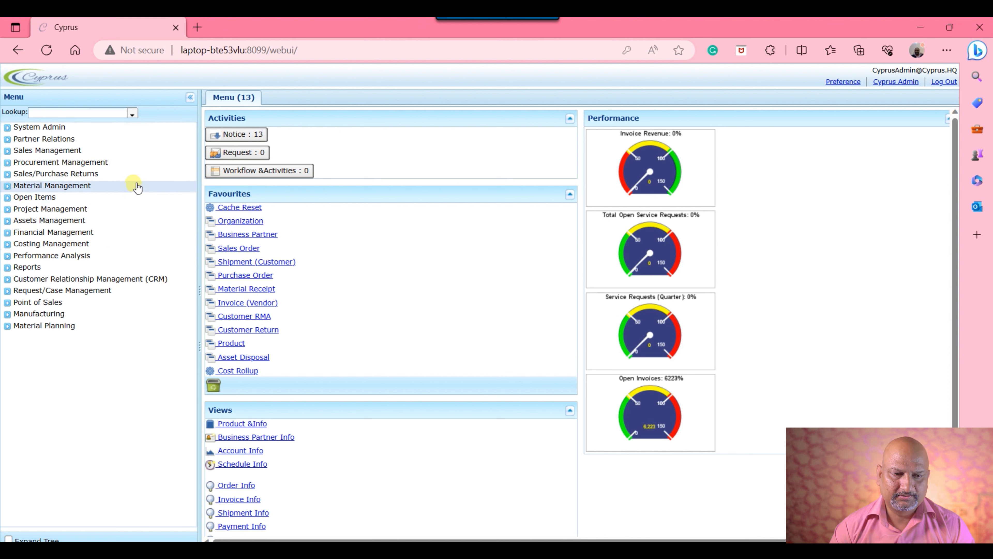
Open Warehouse & Locators under Material Management Rules and start a new warehouse record for organization HQ.
click(11, 188)
click(23, 201)
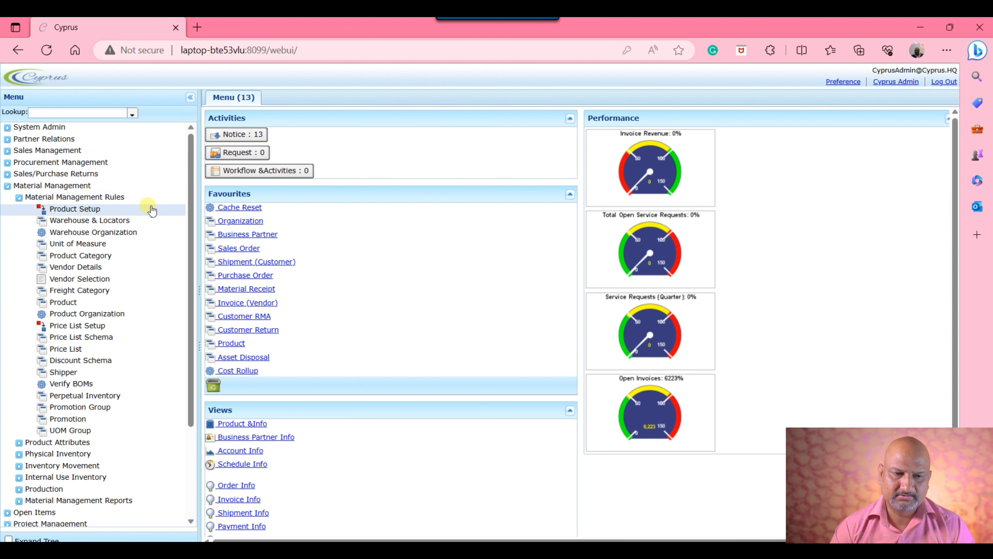
click(106, 221)
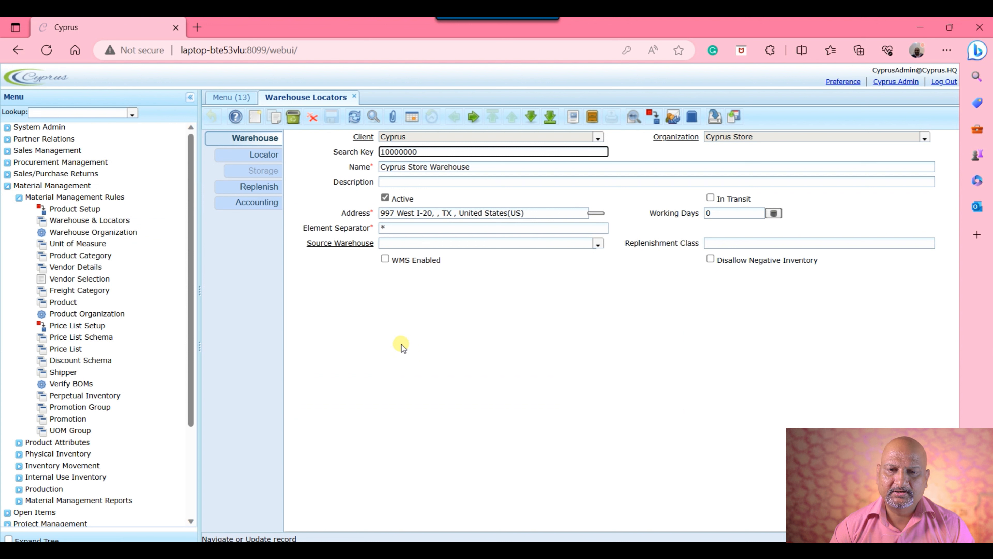
click(256, 118)
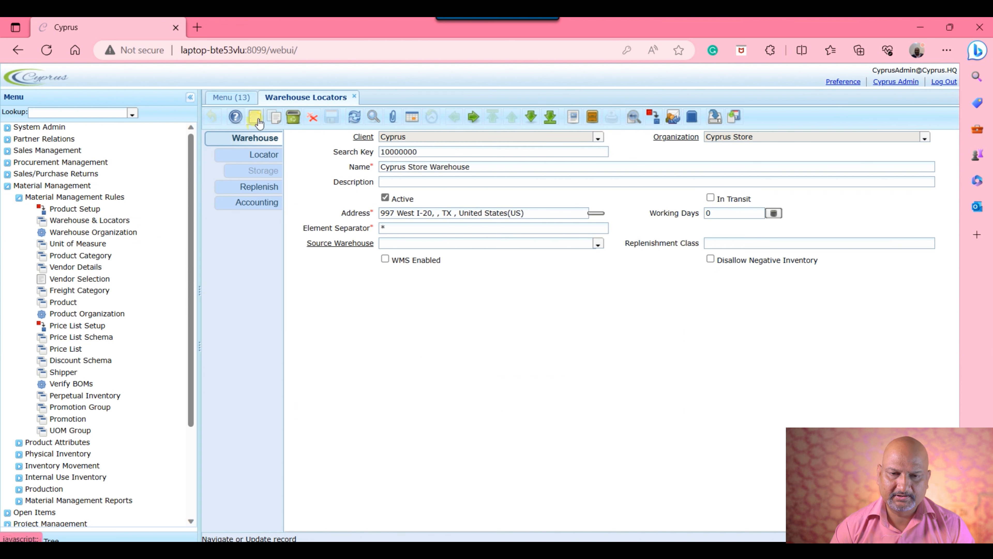
click(928, 137)
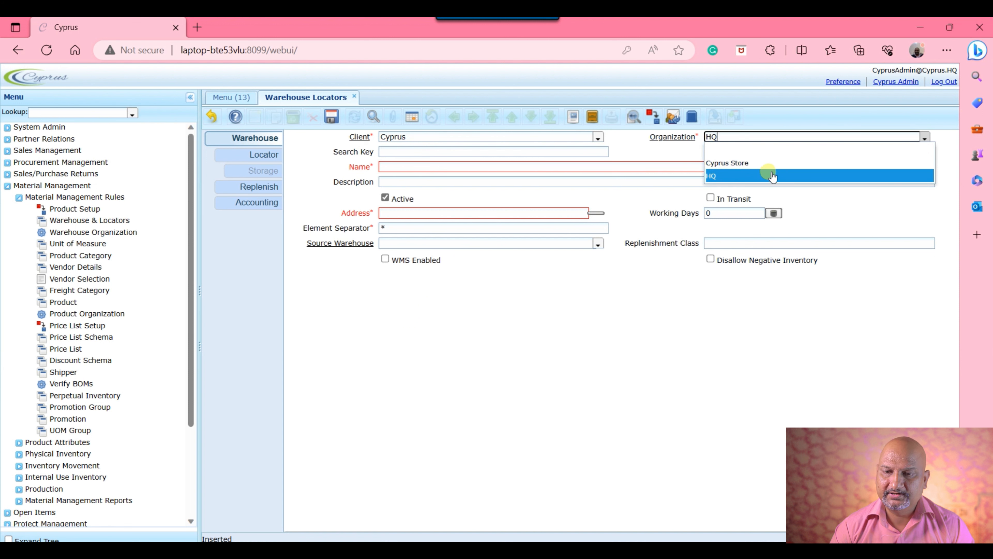
click(748, 177)
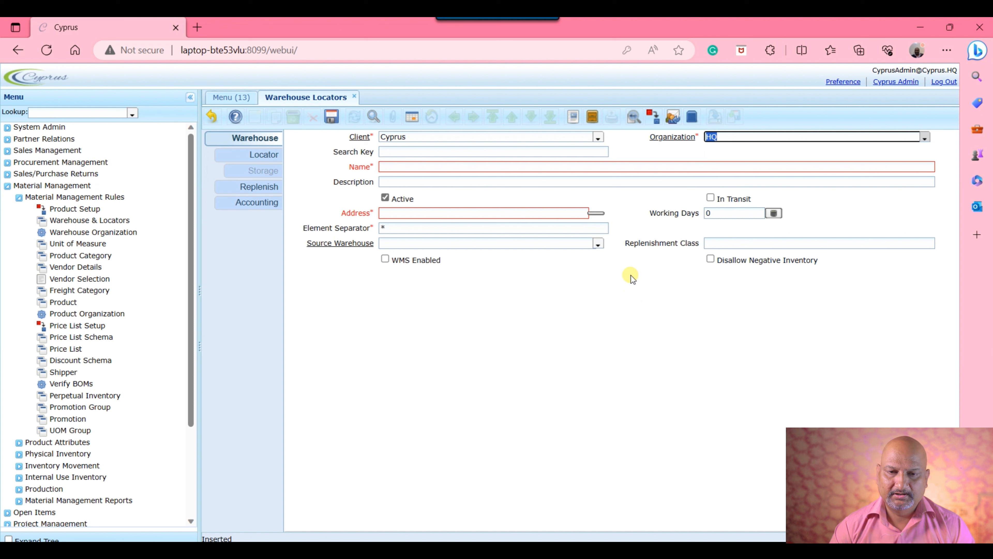
Name the new warehouse "East Store Warehouse".
click(620, 168)
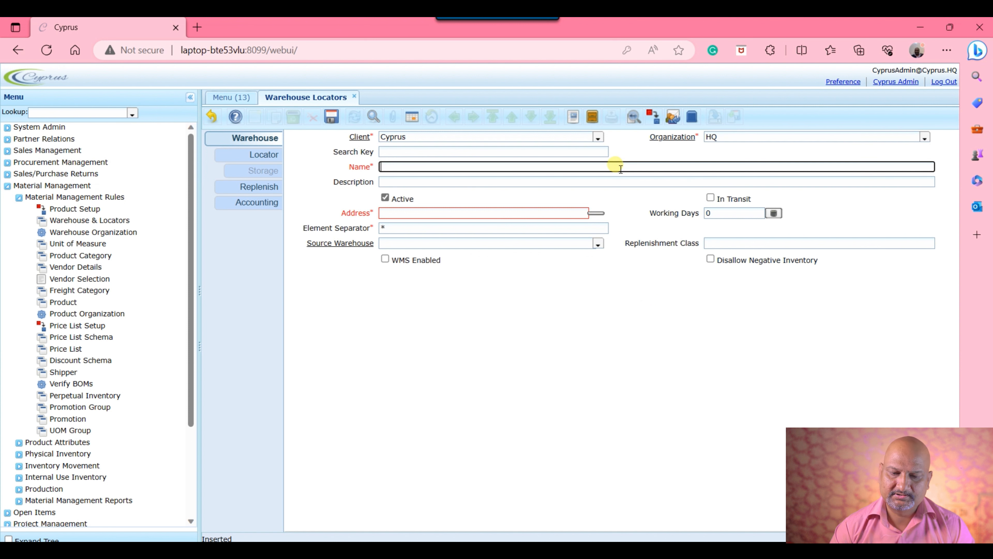
text(Ea)
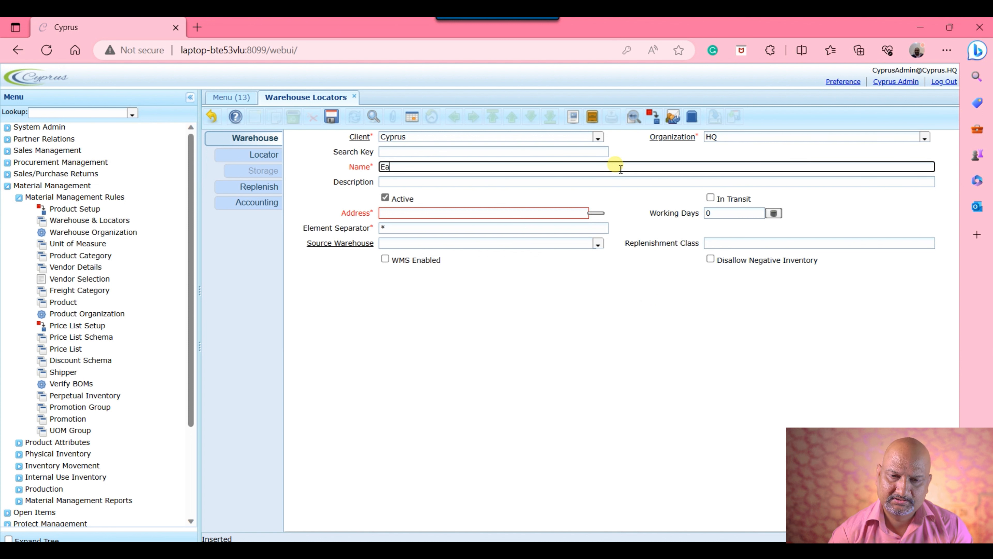
text(st STore)
key(BackSpace)
key(BackSpace)
key(BackSpace)
key(BackSpace)
text(to)
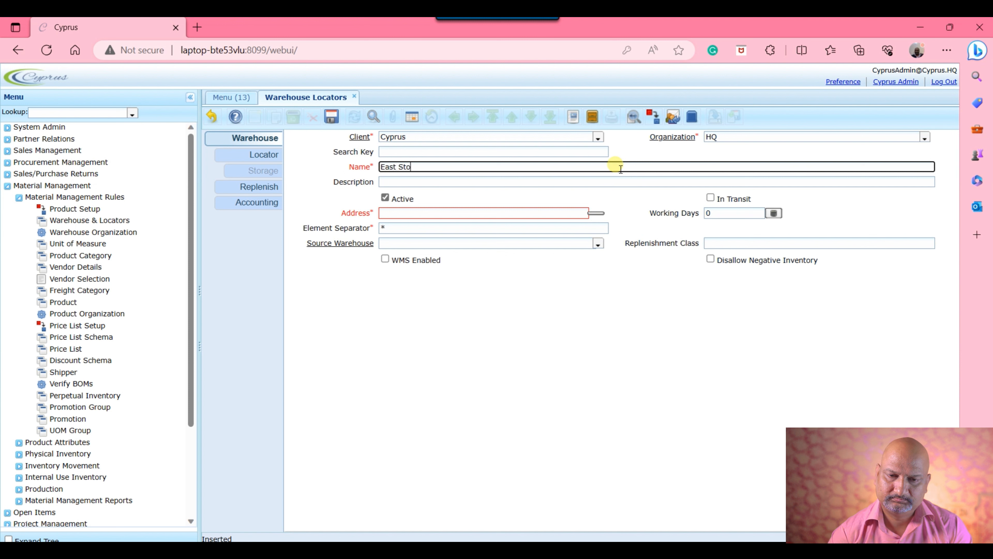
text(re Warehouse)
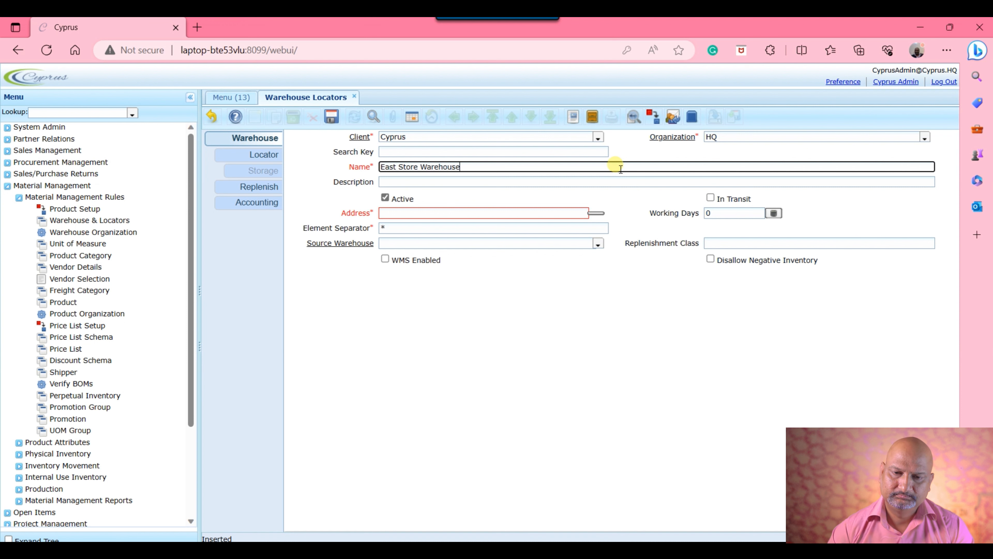
Set the warehouse's first address line to "Warehouse No-101" and save the warehouse record.
click(595, 213)
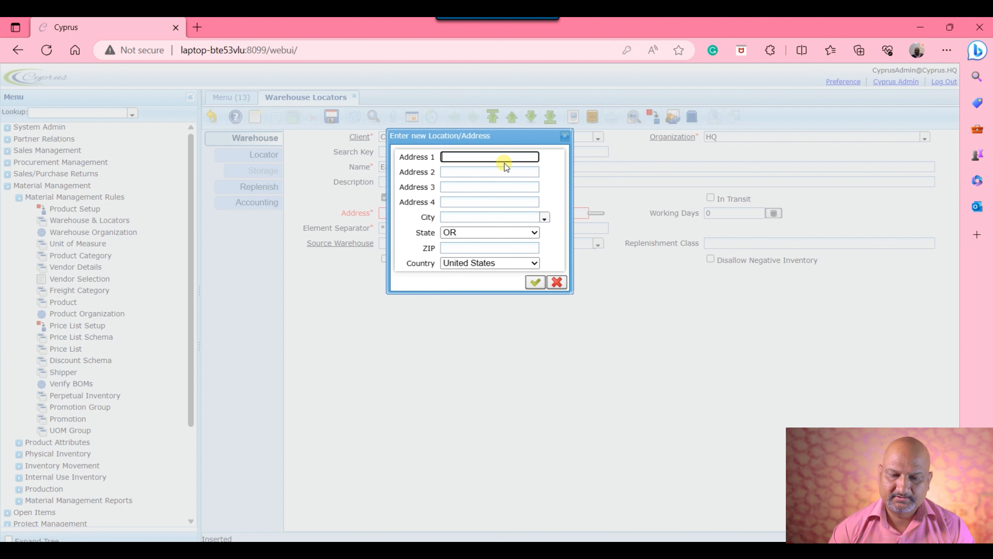
text(Warehouse No-1)
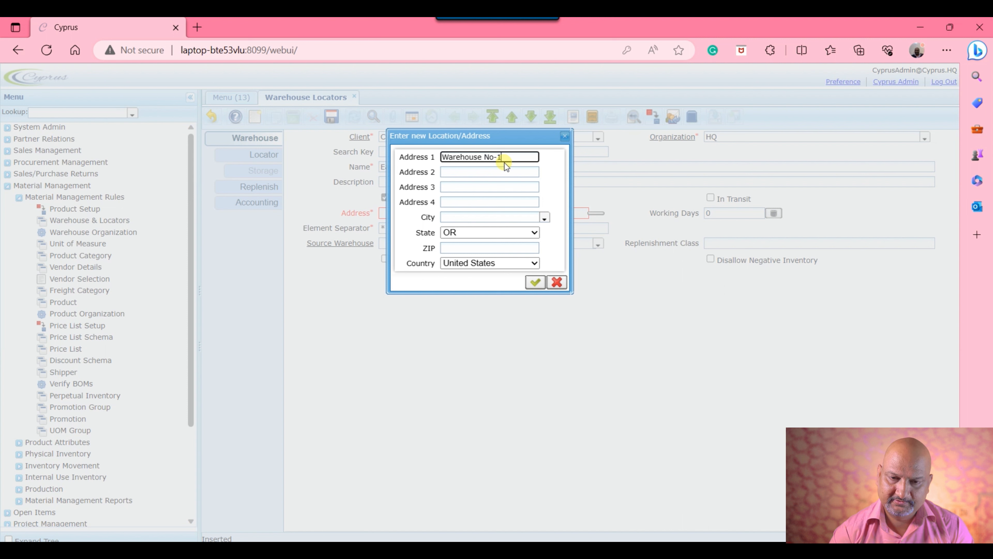
key(Tab)
key(Tab)
key(Tab)
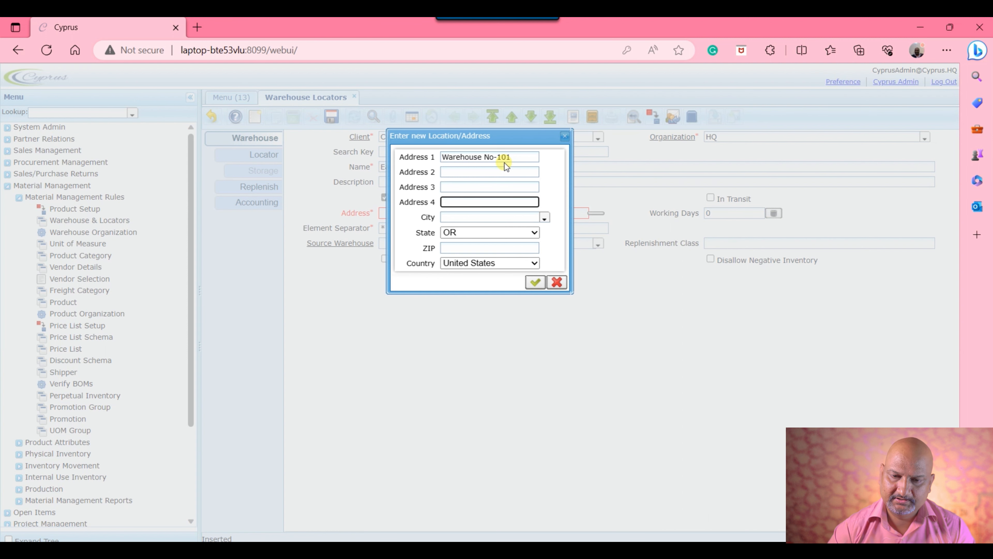
click(534, 282)
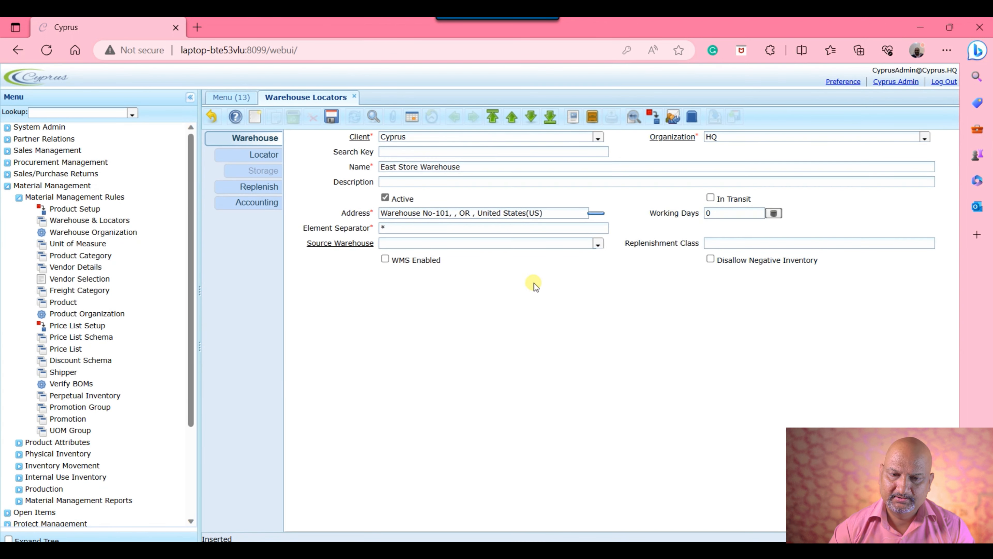
click(332, 117)
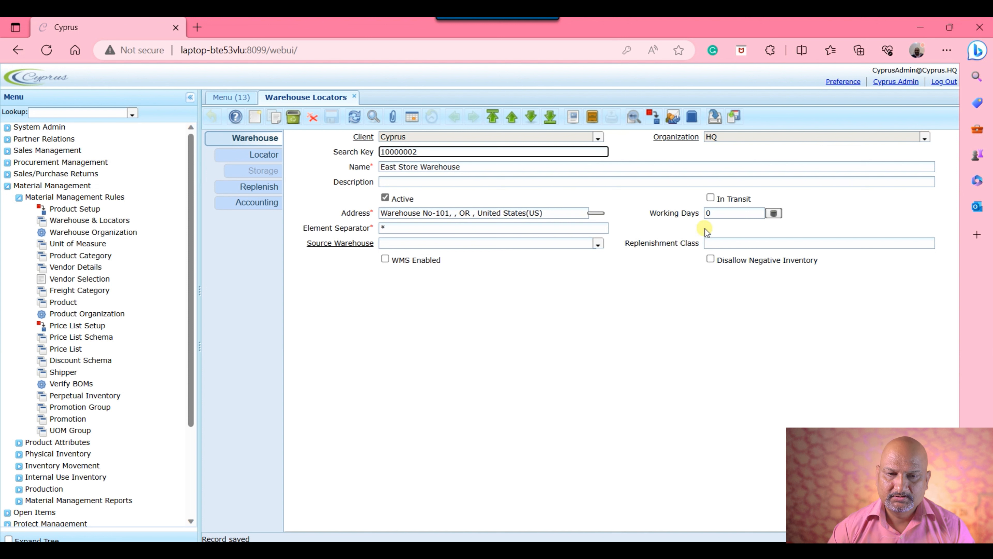
Add a default locator to East Store Warehouse with aisle 1, bin 1 and level 1, and save it.
click(262, 163)
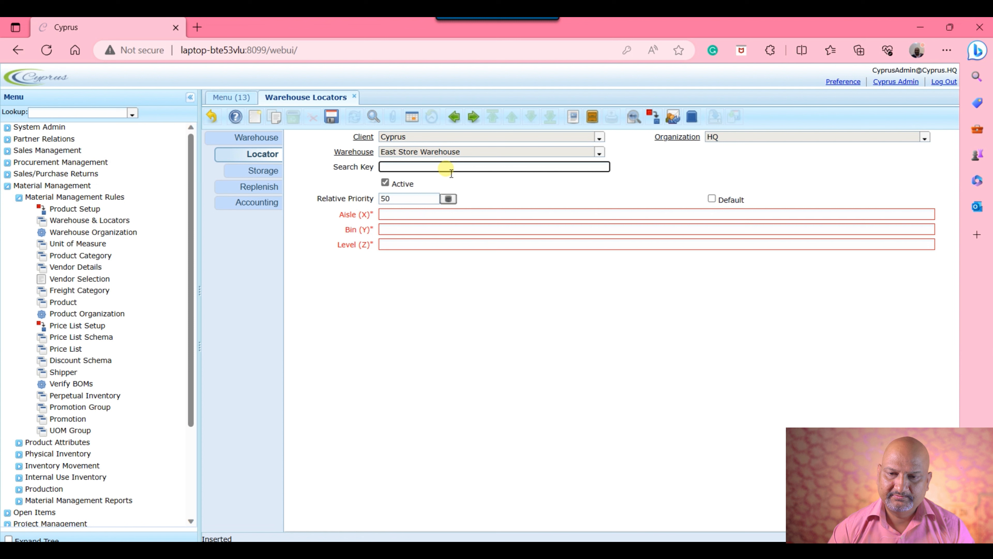
click(422, 215)
text(1)
key(Tab)
text(1)
key(Tab)
text(1)
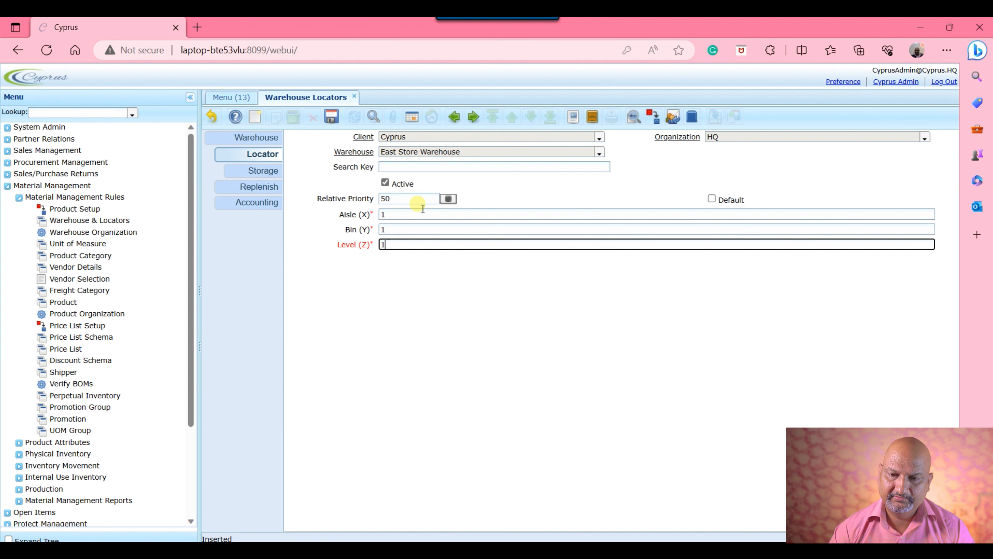
click(710, 199)
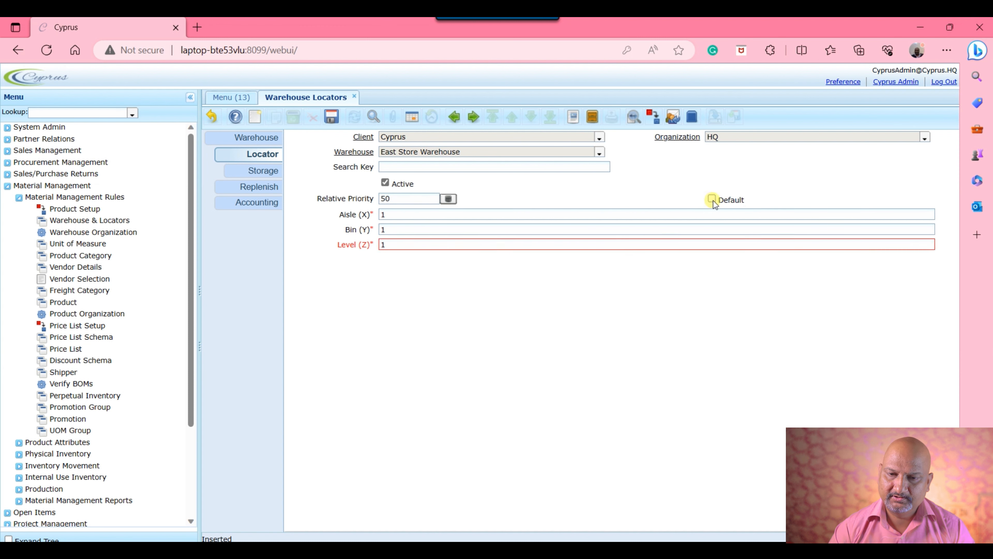
click(332, 119)
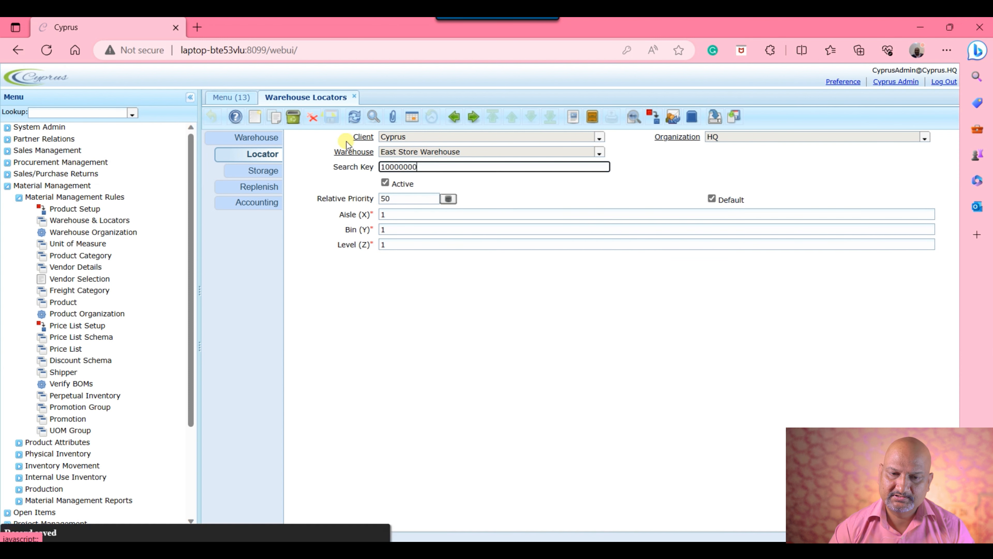
Create and save a second locator for East Store Warehouse with aisle 2, bin 2 and level 2.
click(255, 117)
click(455, 215)
text(2)
key(Tab)
text(2)
key(Tab)
text(2)
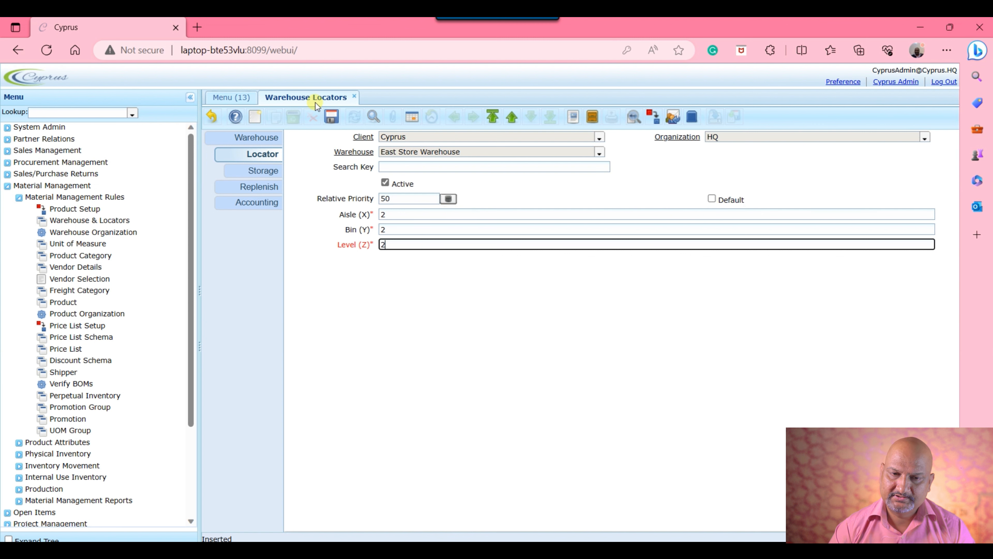
click(332, 117)
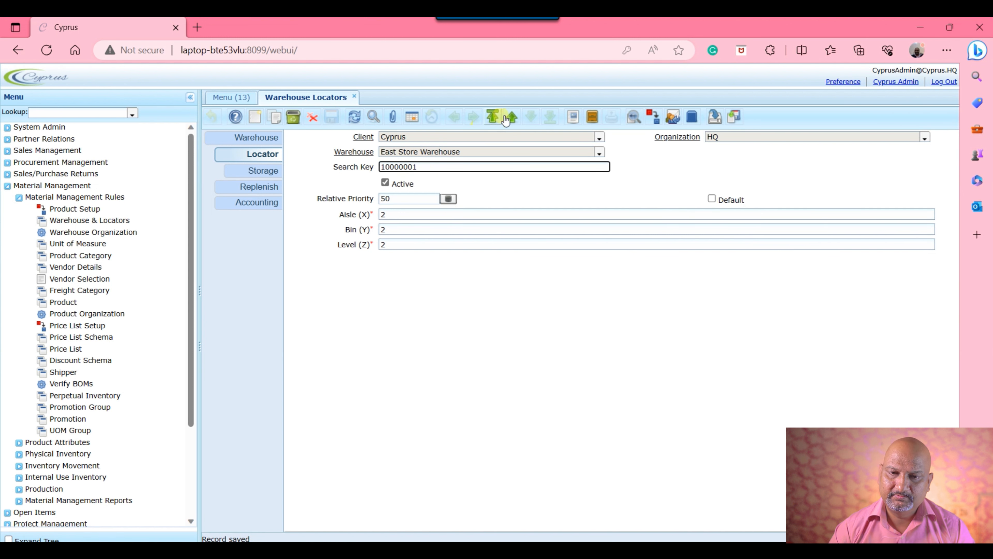
Change the first locator's search key to "ESW Locator-1" and save the record.
click(493, 117)
drag(435, 174, 269, 168)
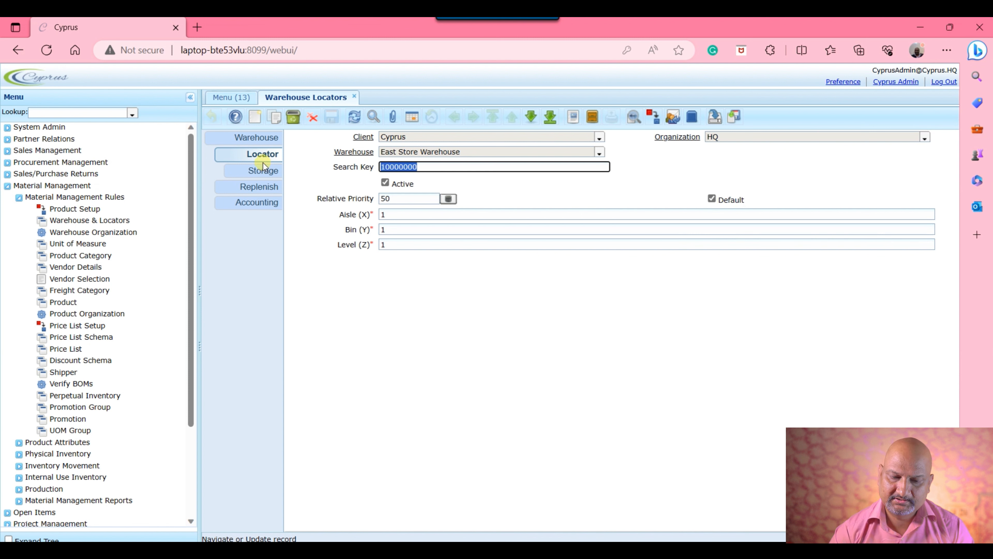
key(BackSpace)
text(ESW)
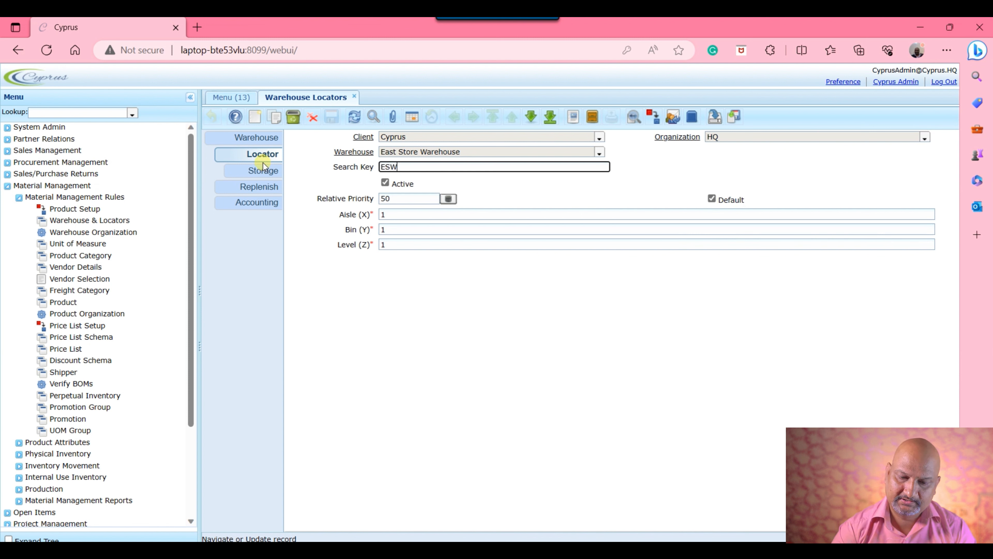
text( L)
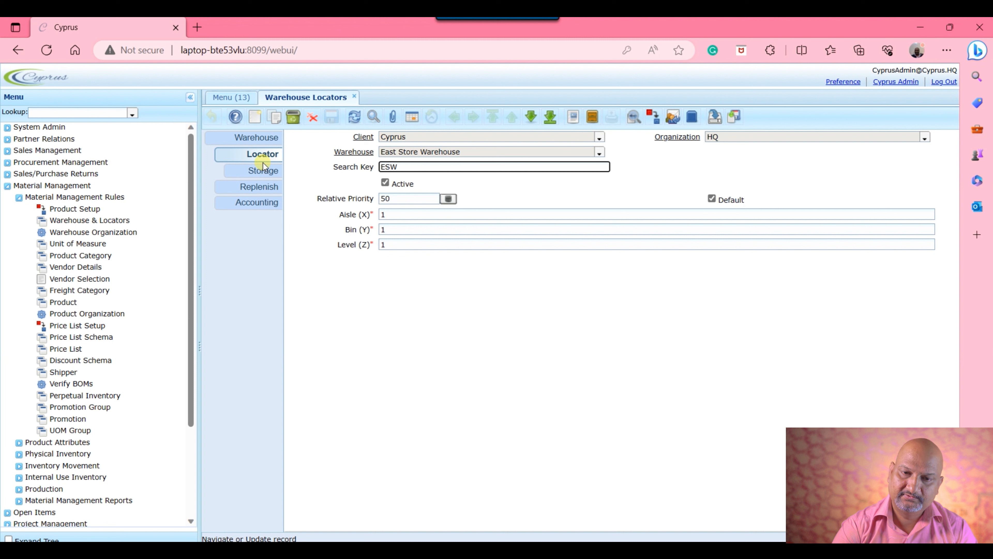
text(ocator)
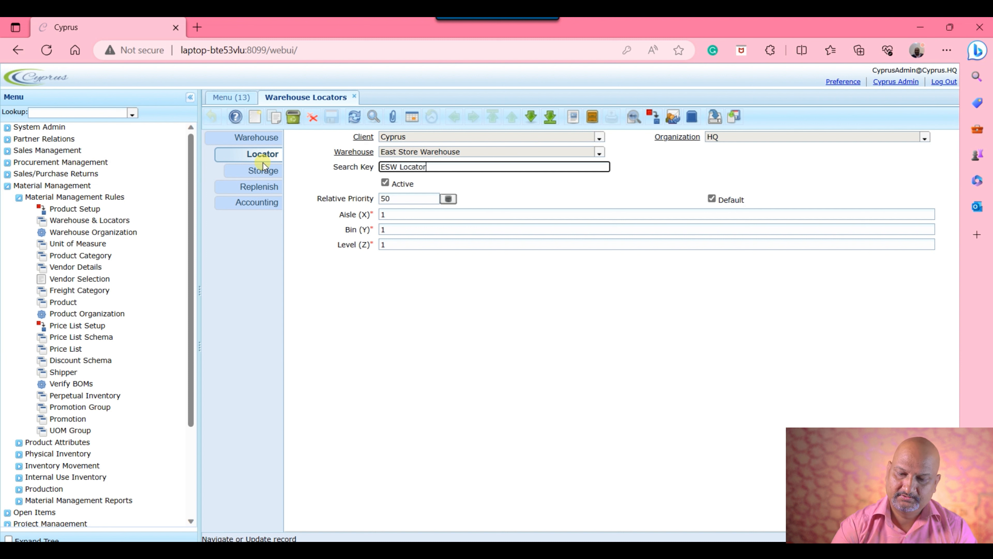
text(-1)
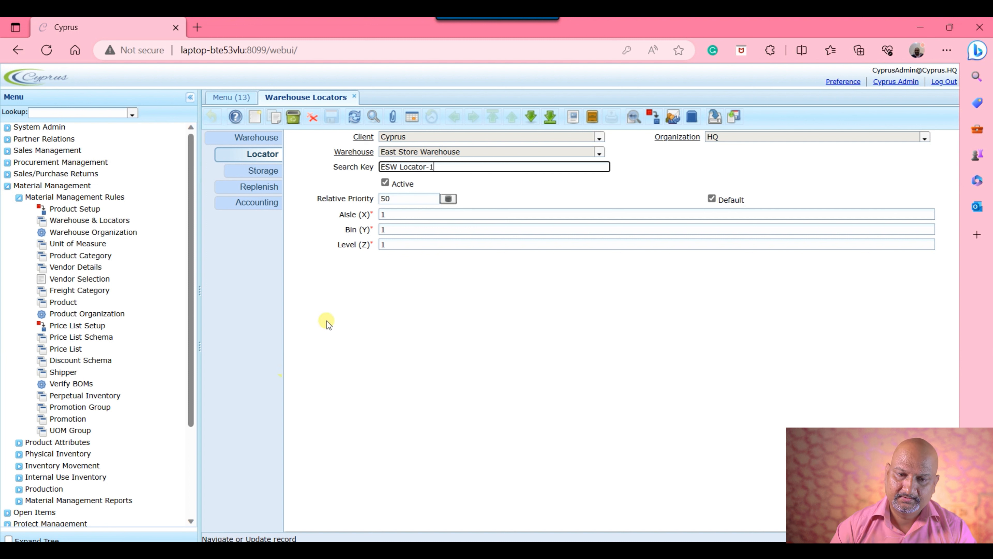
click(430, 327)
click(334, 124)
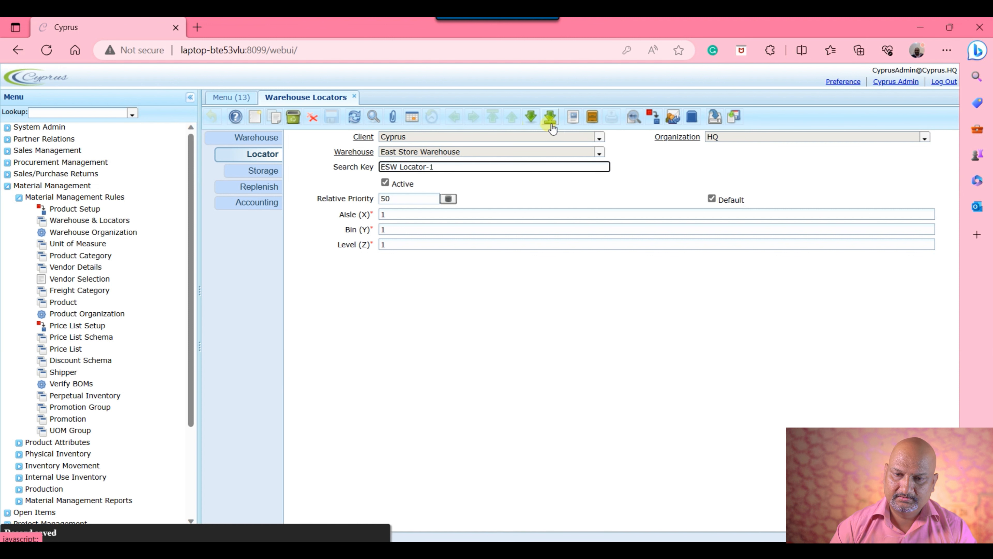
Change the second locator's search key to "ESW Locator-2" and save the record.
click(532, 117)
click(447, 169)
double_click(447, 169)
key(BackSpace)
text(ESW)
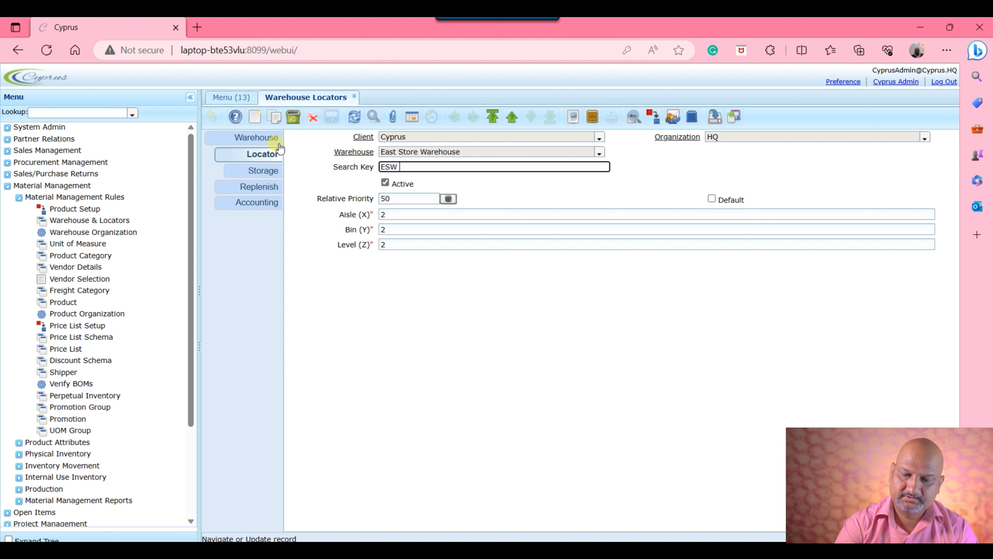
text( Locato)
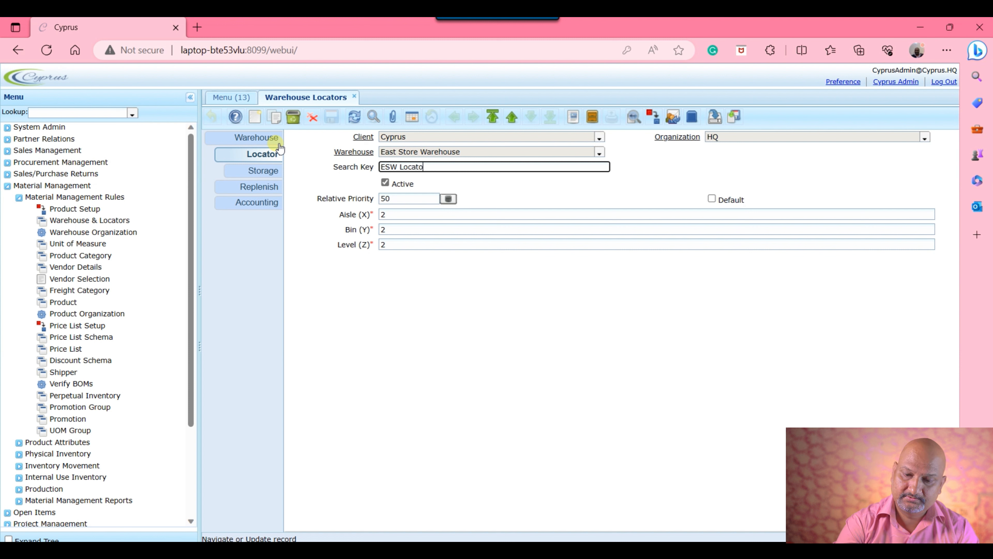
text(r-2)
click(479, 298)
click(332, 116)
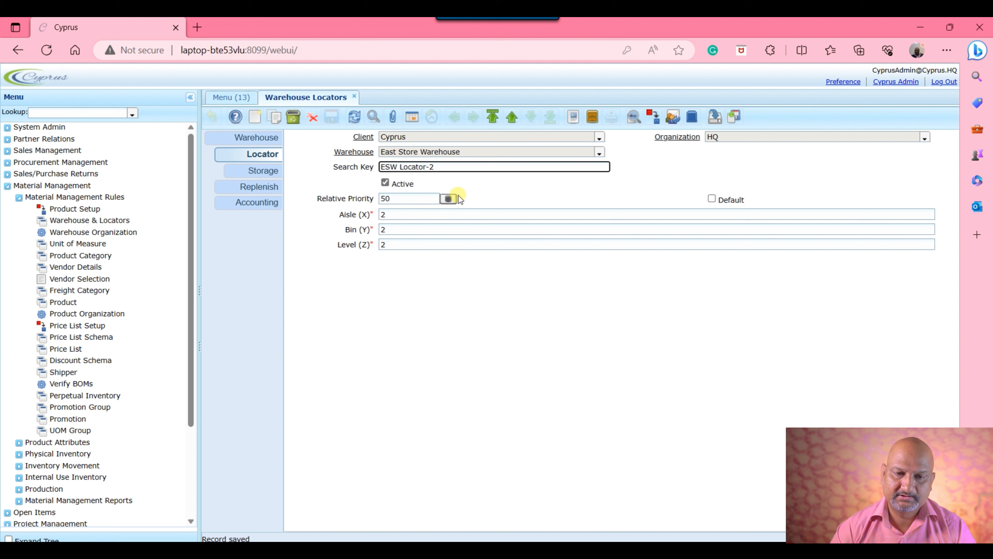
click(478, 306)
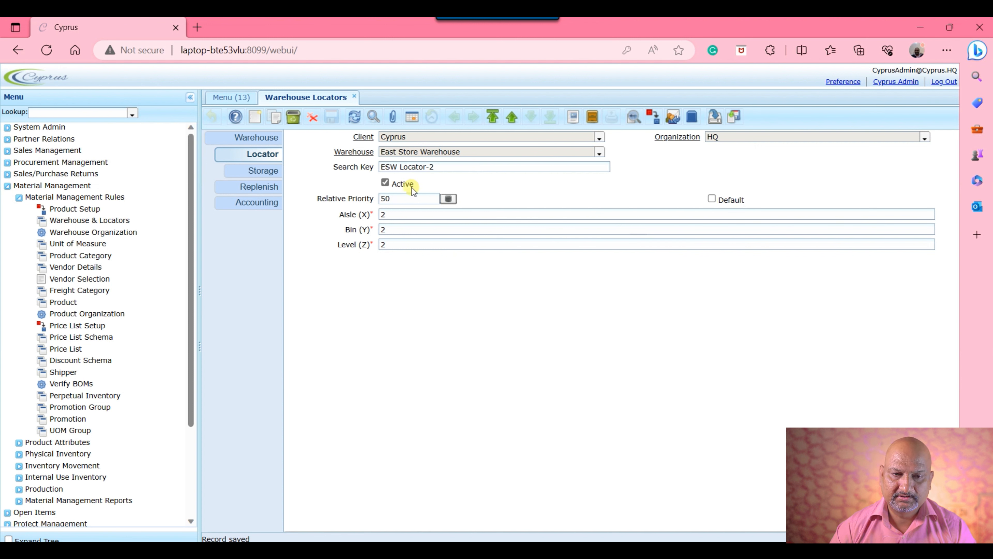
Examine the storage quantity fields and the replenishment settings of East Store Warehouse, including the available replenish types.
click(274, 172)
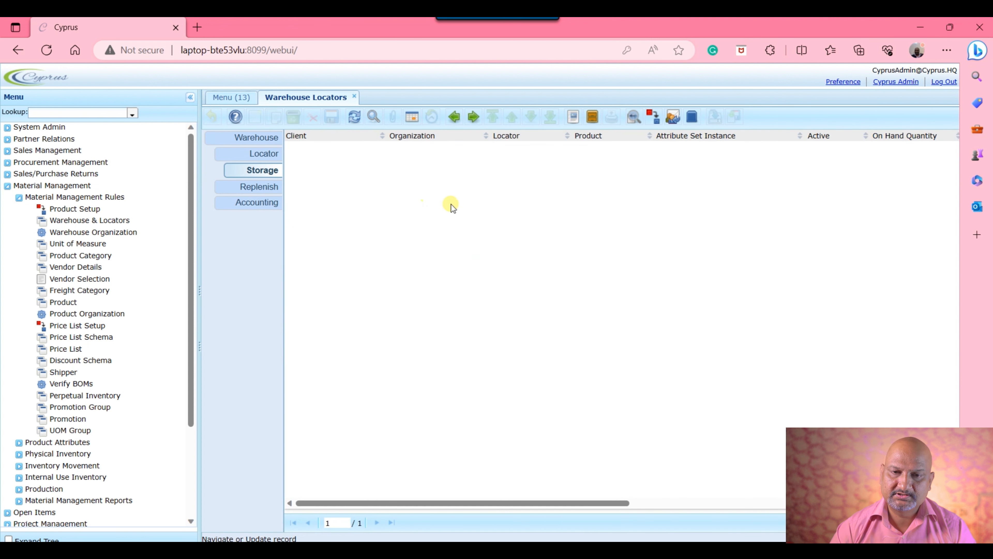
click(412, 116)
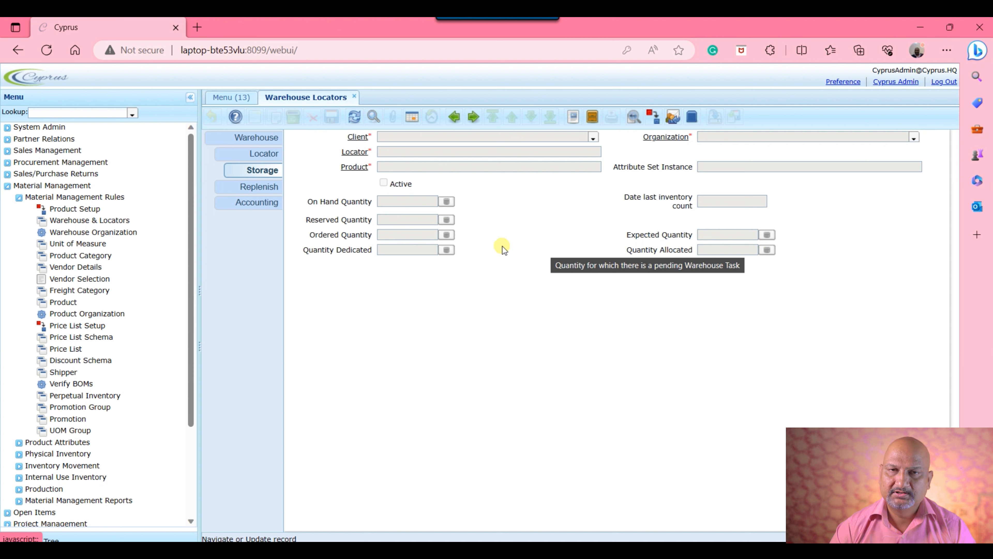
click(256, 187)
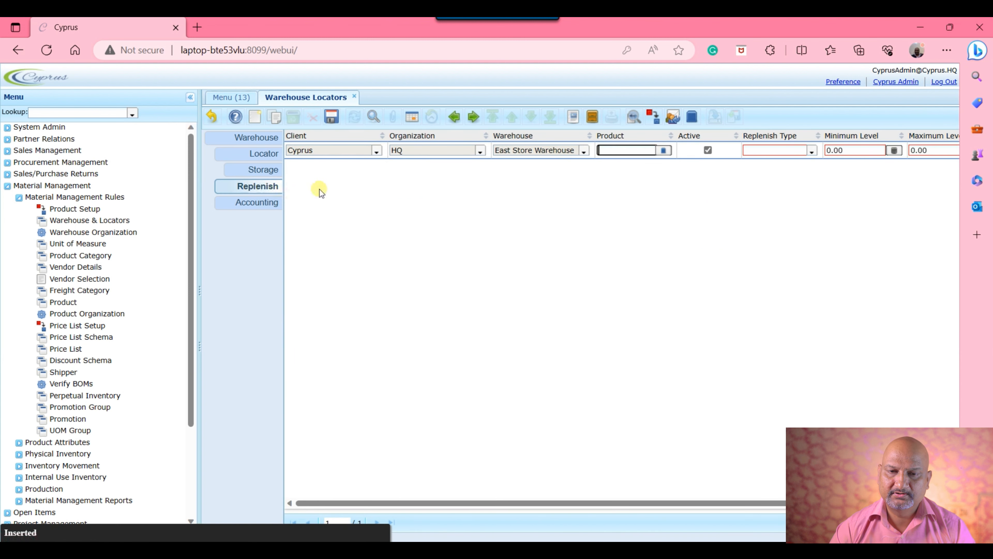
click(420, 121)
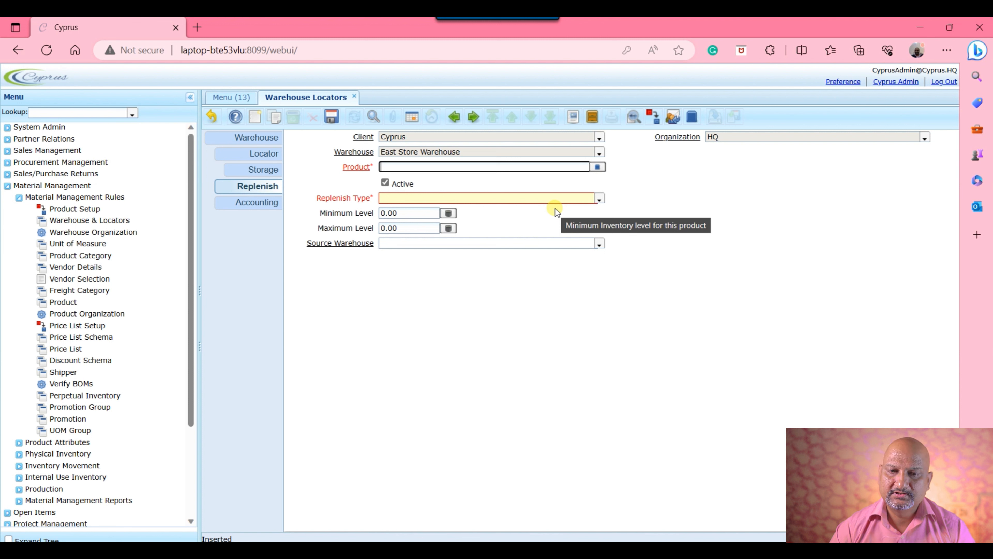
click(599, 199)
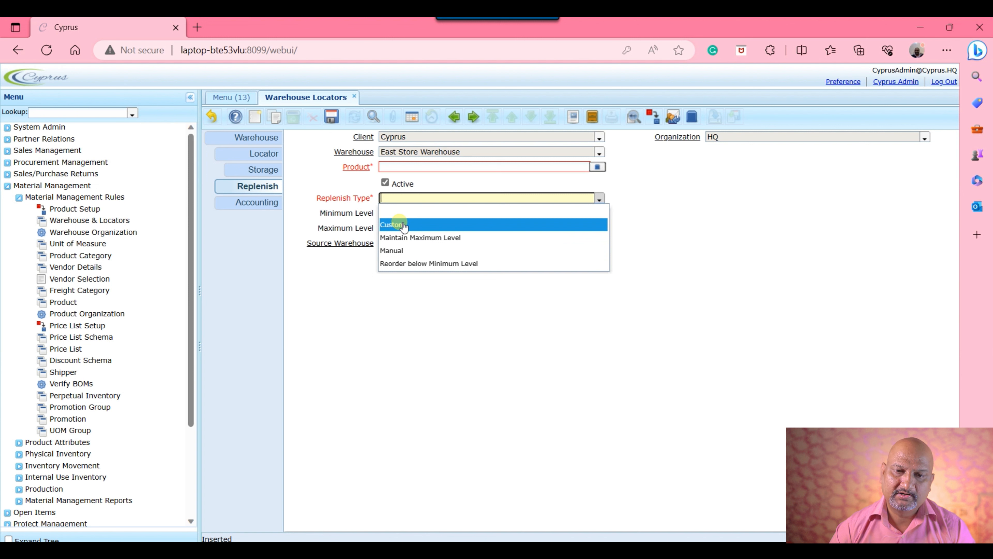
Return to the East Store Warehouse record and check its Replenishment Class field.
click(397, 294)
click(252, 141)
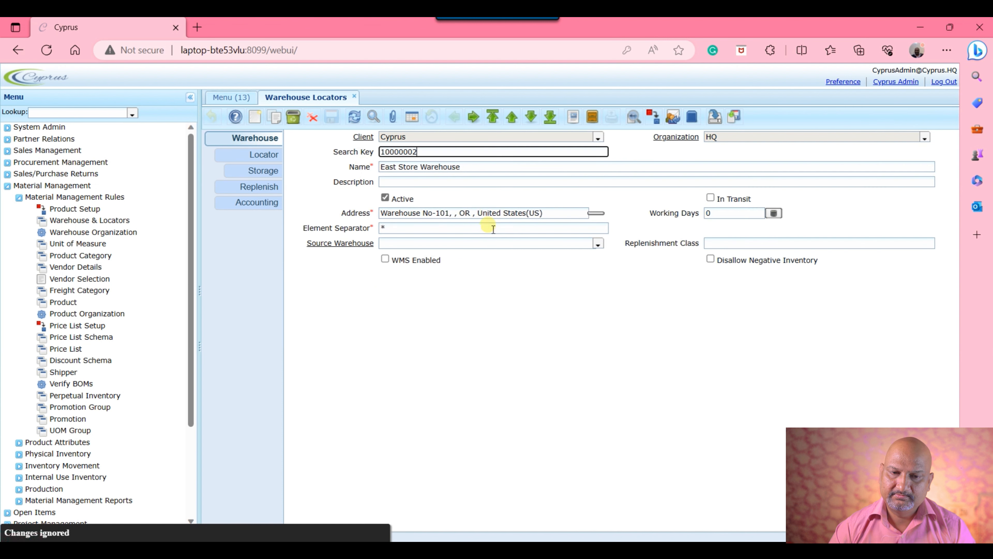
click(720, 243)
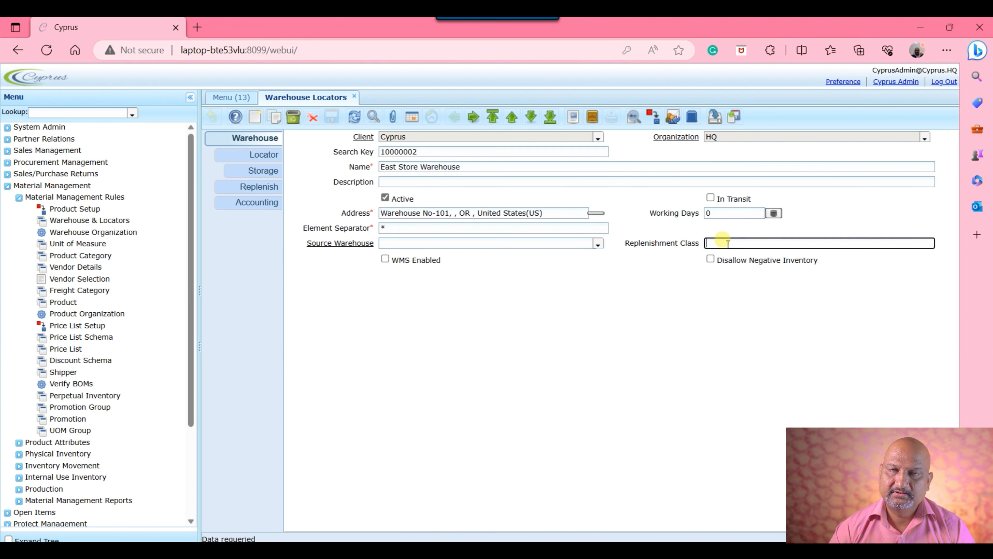
Review the replenish types, minimum level and source warehouse option for East Store Warehouse, and discard the unsaved replenishment record.
click(248, 187)
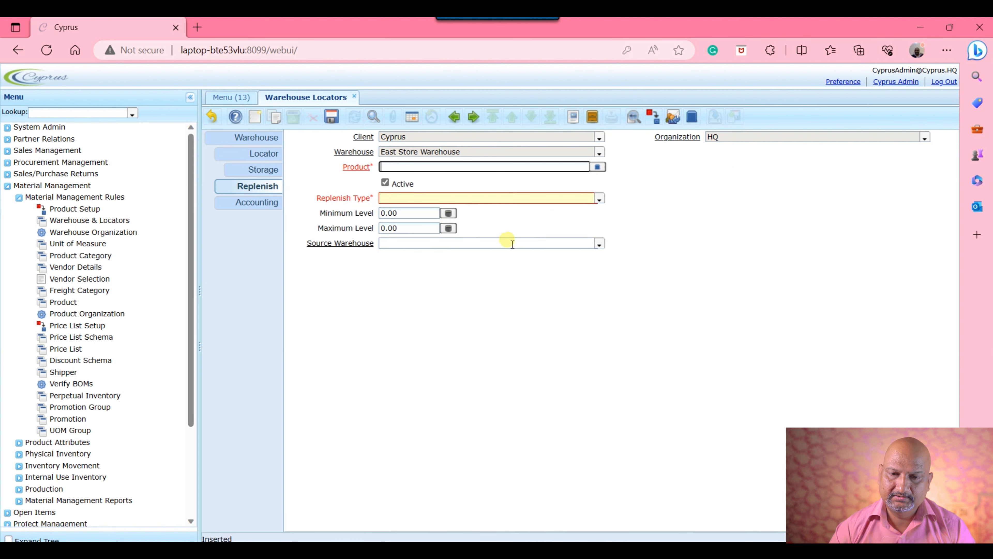
click(596, 199)
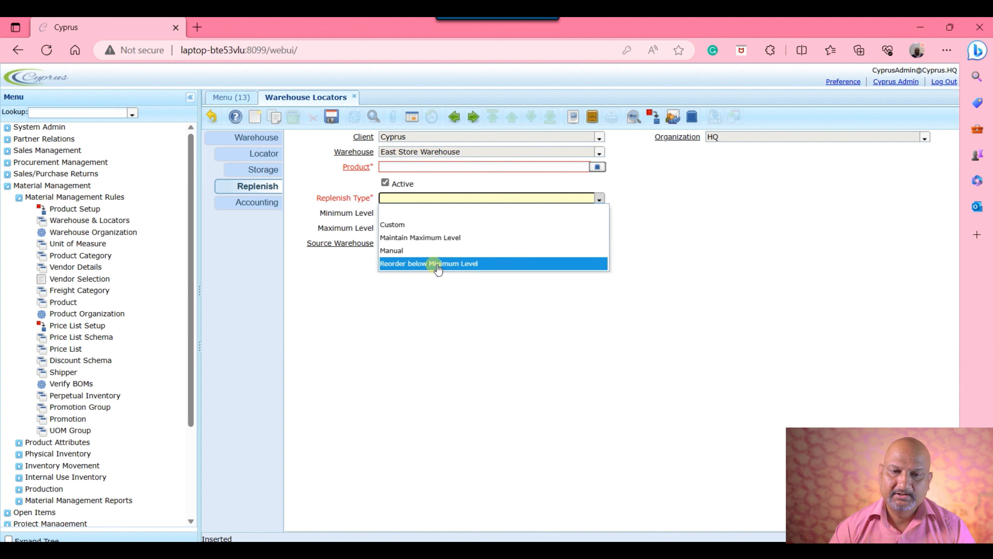
click(431, 279)
click(411, 215)
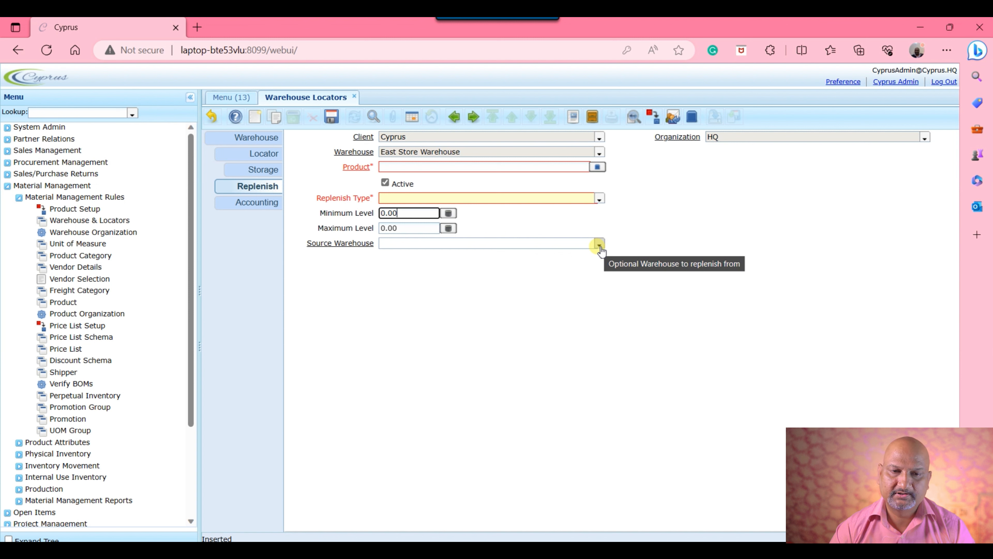
click(212, 117)
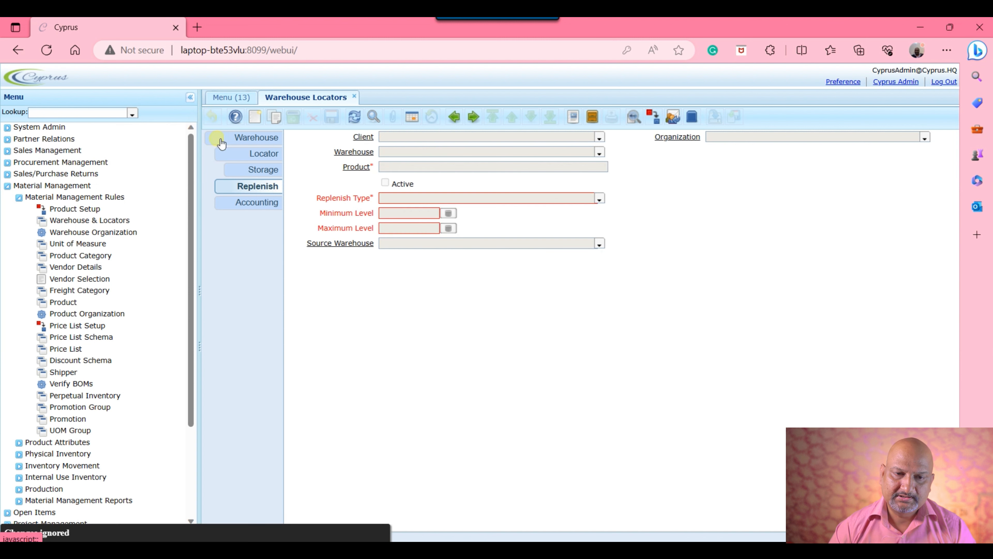
Examine the accounting schema and inventory accounts of East Store Warehouse, and return to its main warehouse record.
click(273, 202)
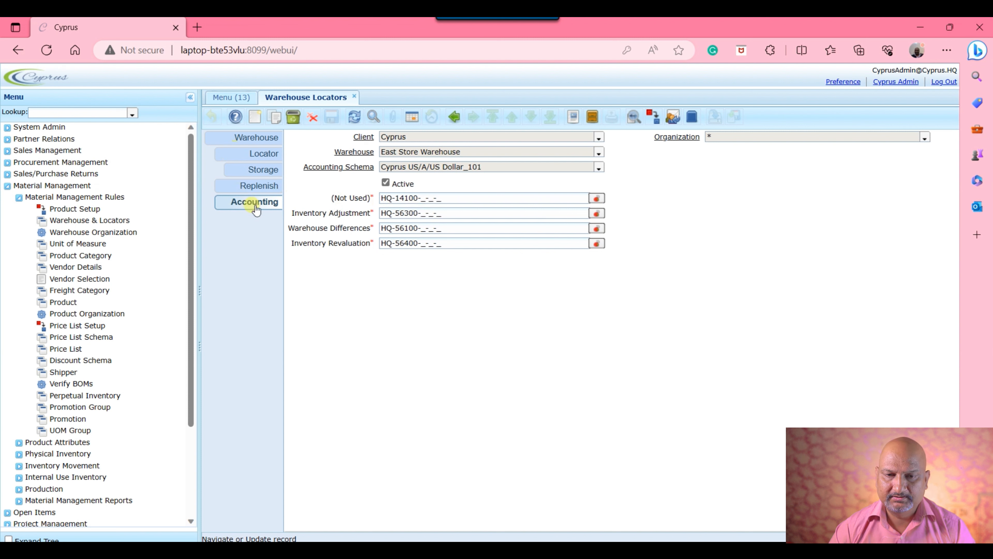
click(240, 139)
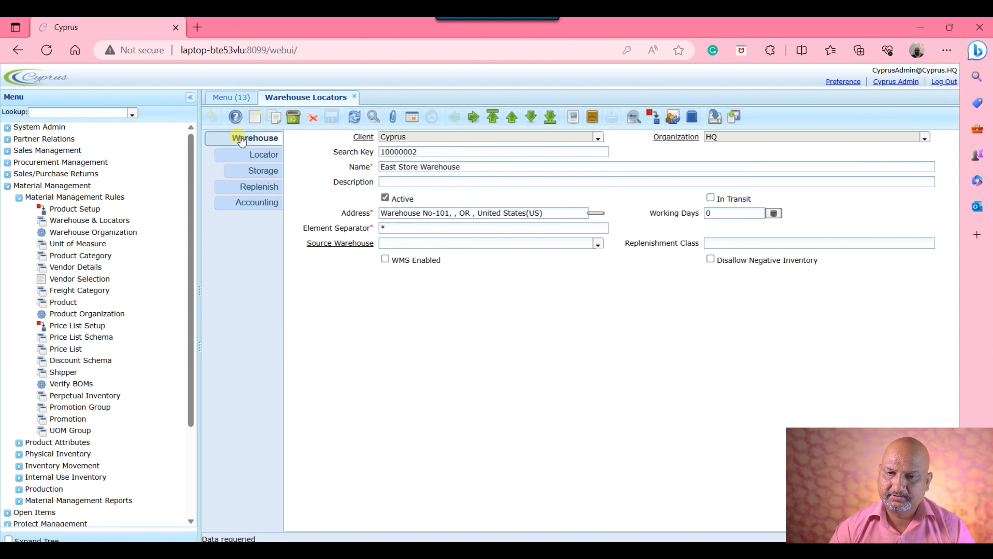